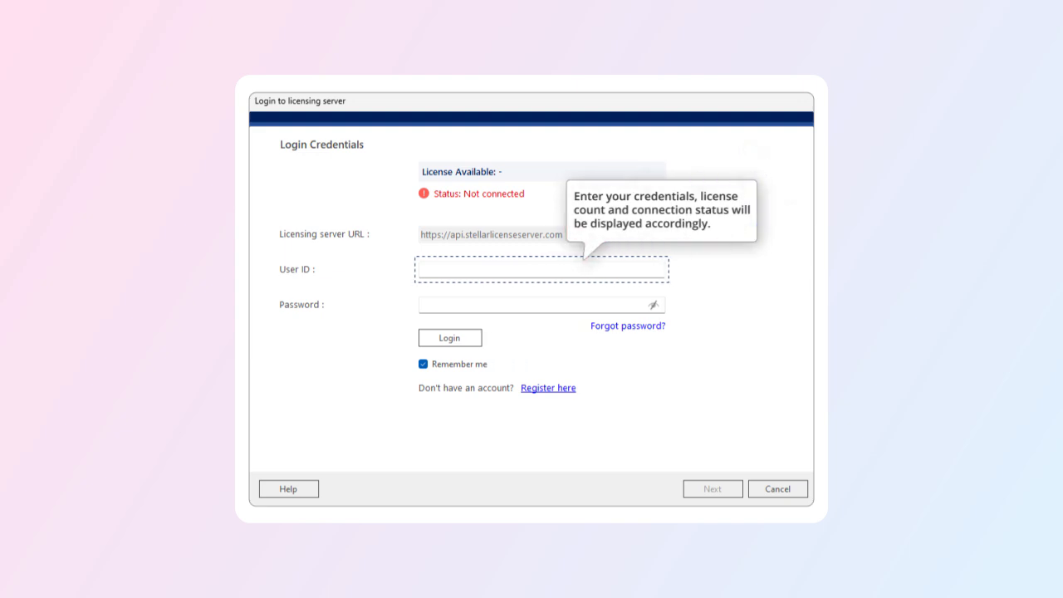
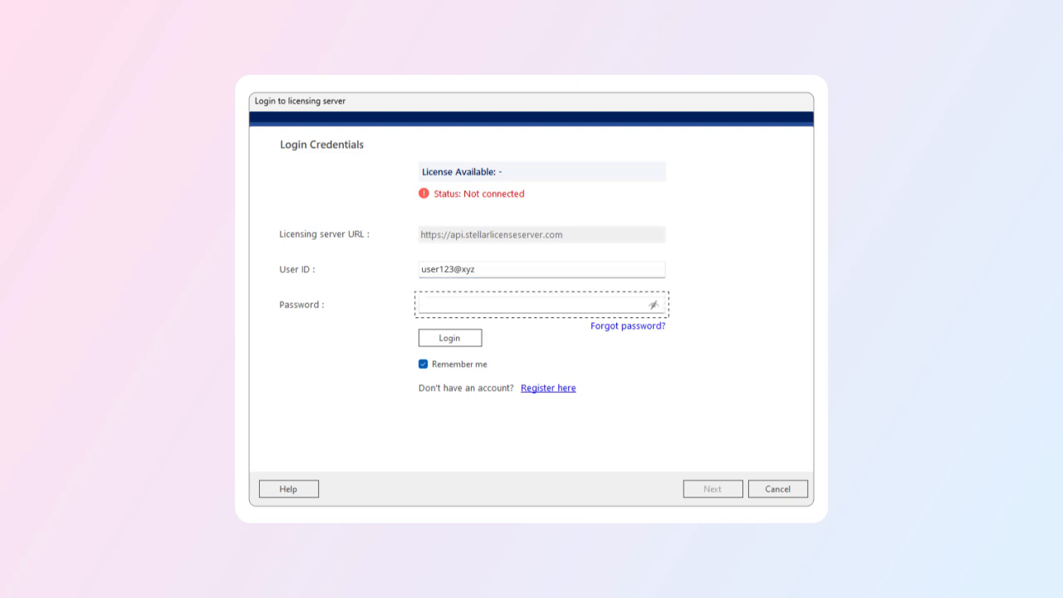
- Log in to the licensing server with the user ID and account password, then continue
left_click(531, 304)
type("***")
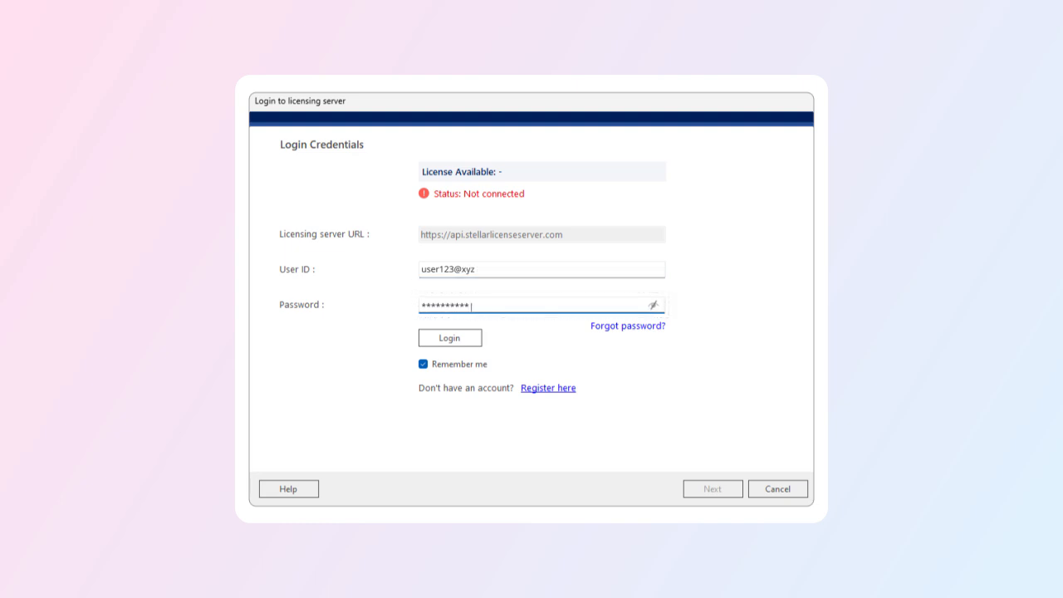
type("***")
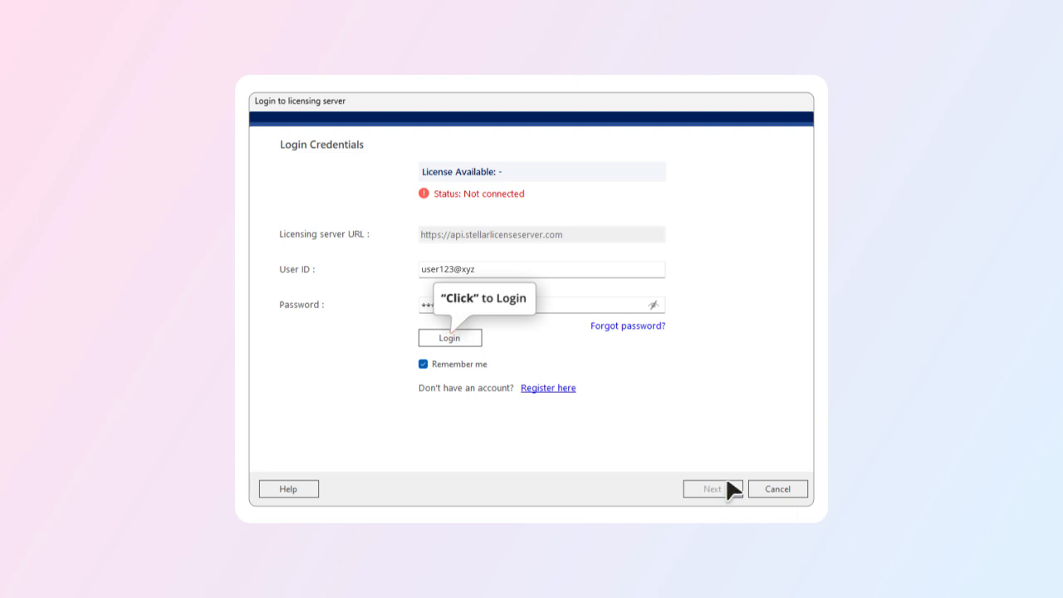
left_click(450, 338)
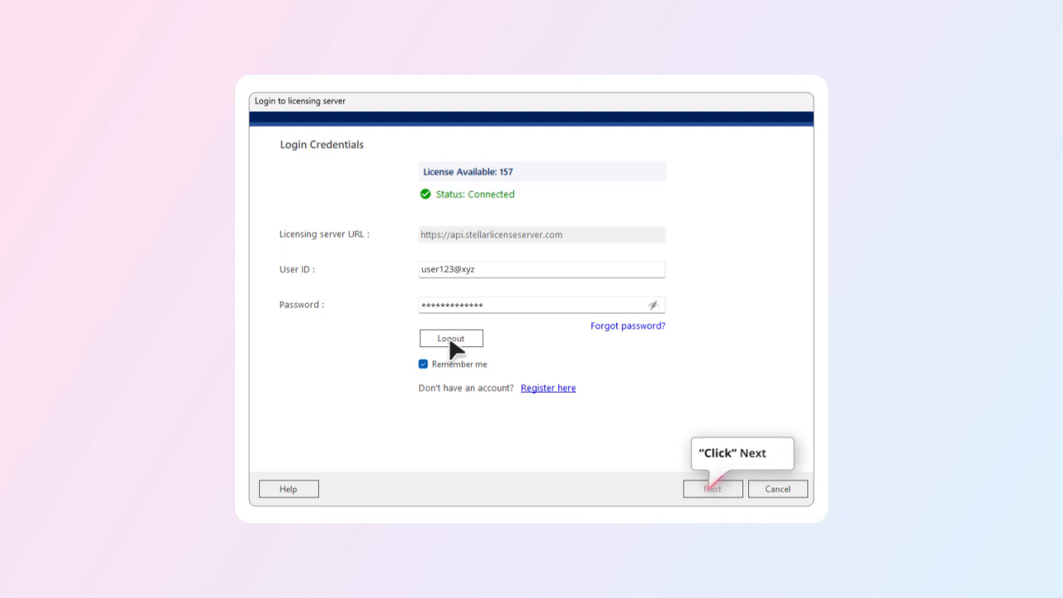
left_click(704, 483)
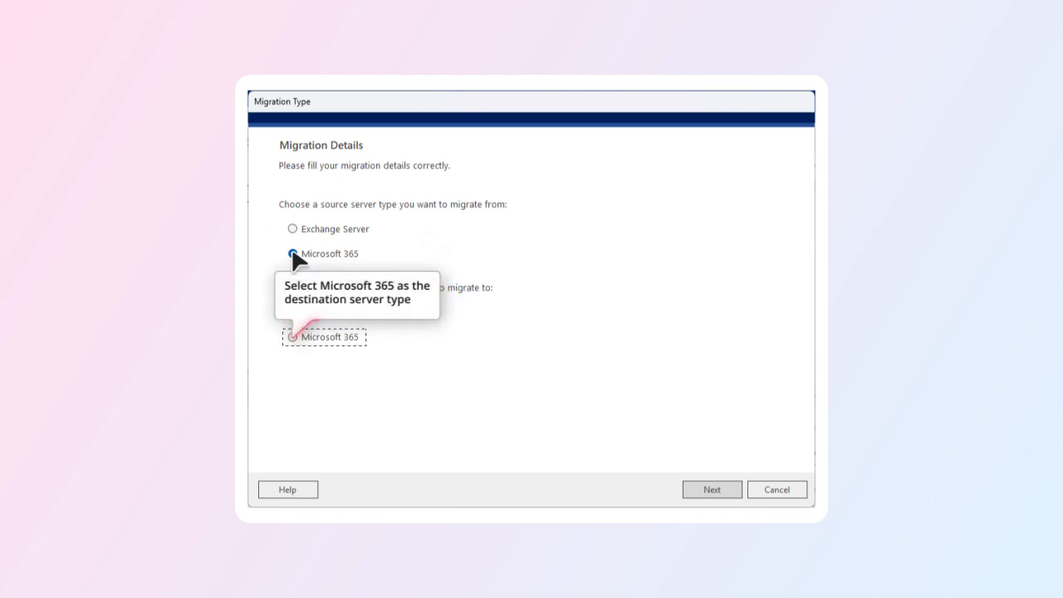
- Choose Microsoft 365 as the target server type and continue
left_click(292, 337)
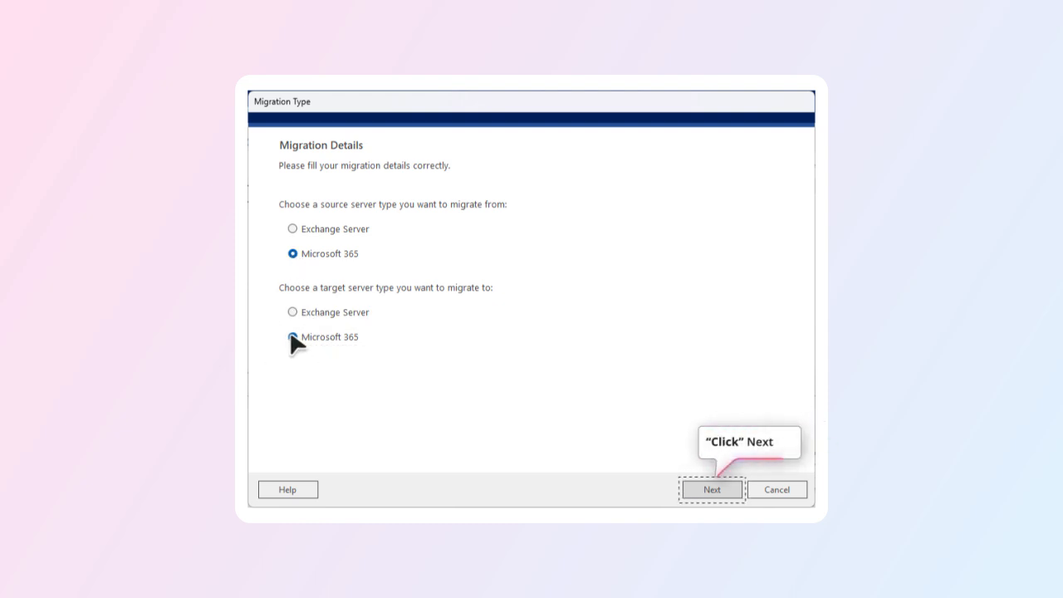
left_click(712, 488)
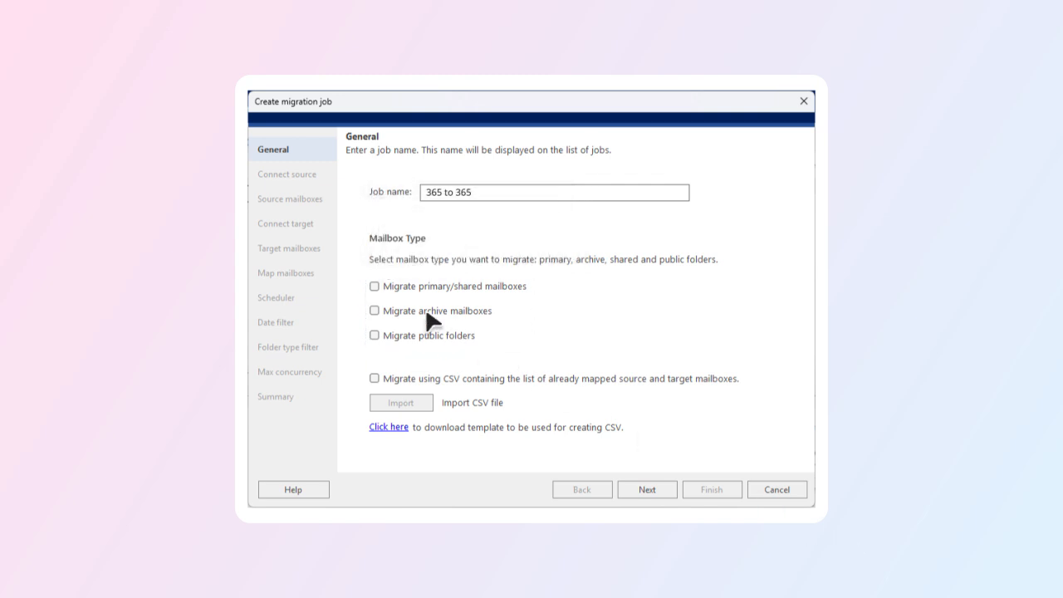
- Check 'Migrate primary/shared mailboxes' for the '365 to 365' job and continue
left_click(373, 285)
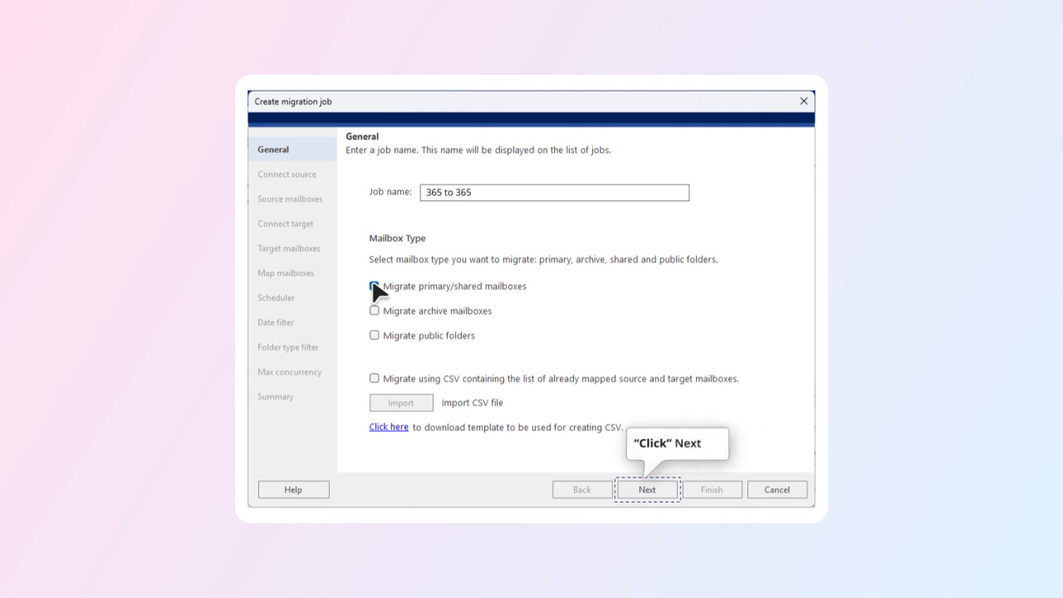
left_click(648, 489)
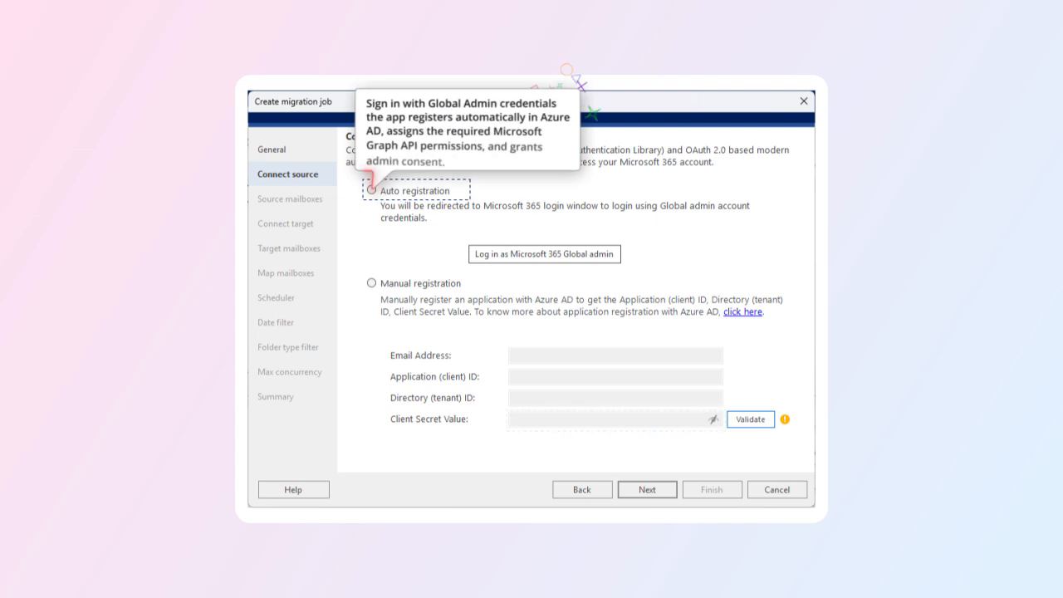
- Auto-register the source by signing in as Global admin and accepting the app permissions
left_click(372, 189)
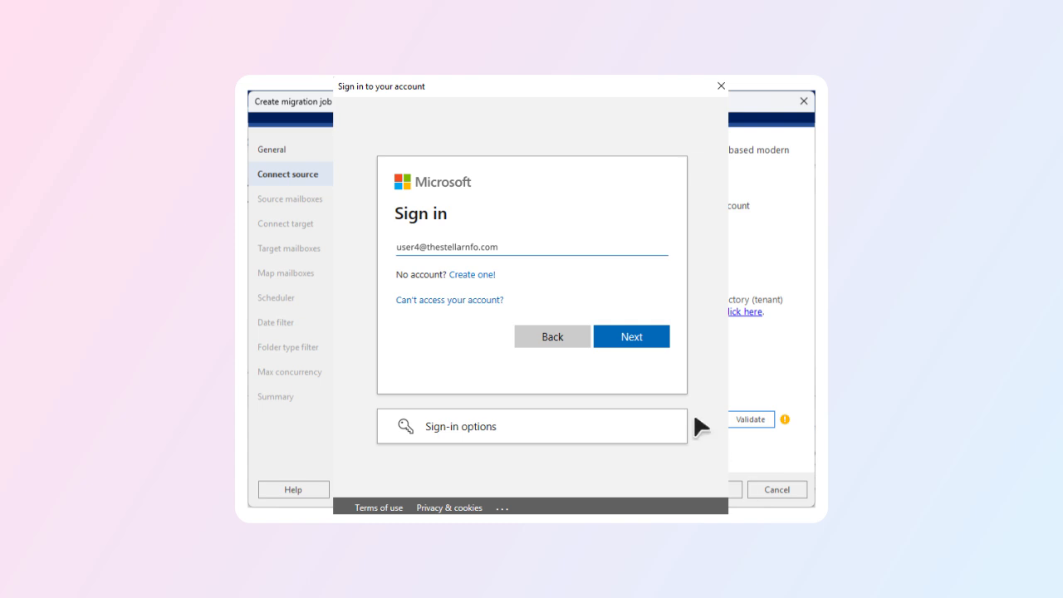
left_click(639, 336)
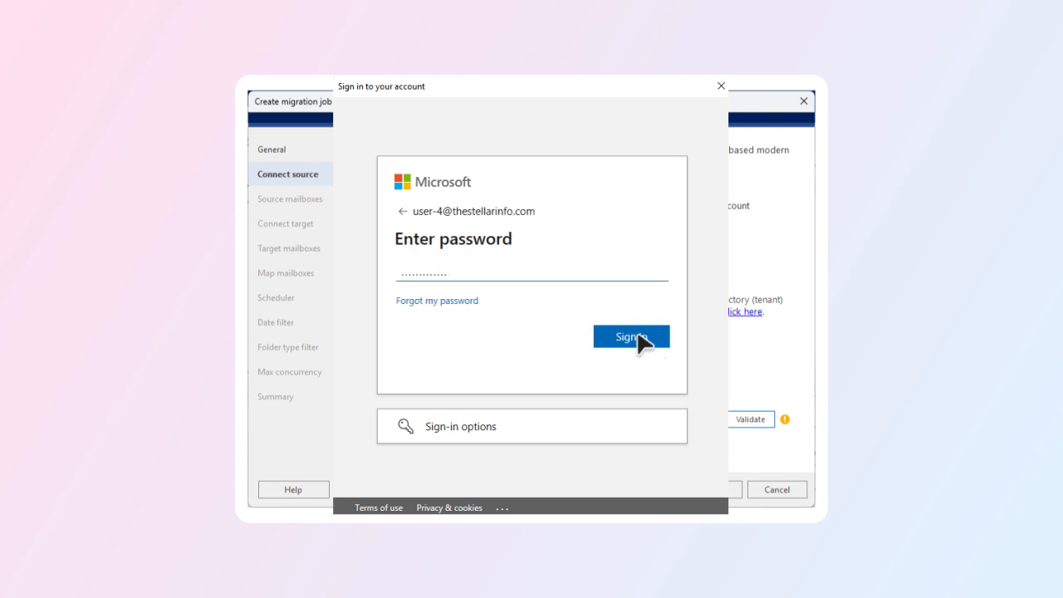
left_click(639, 336)
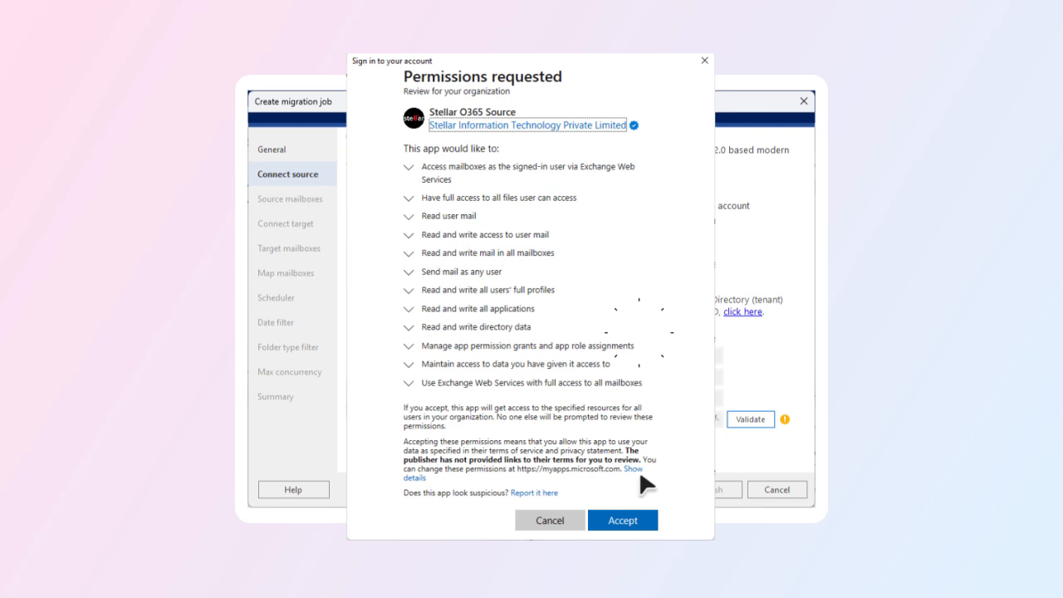
left_click(639, 518)
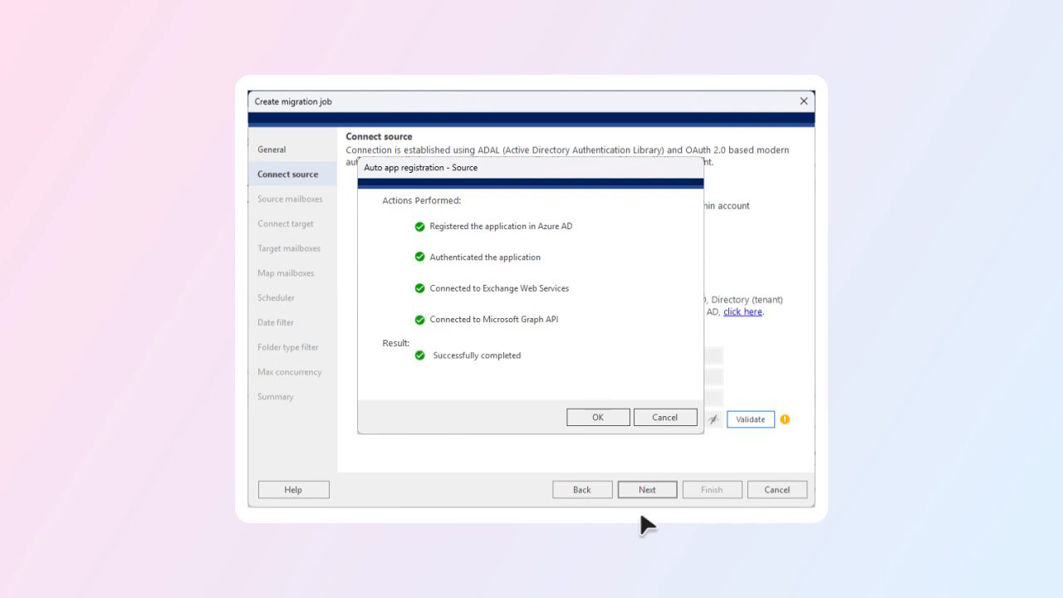
left_click(599, 415)
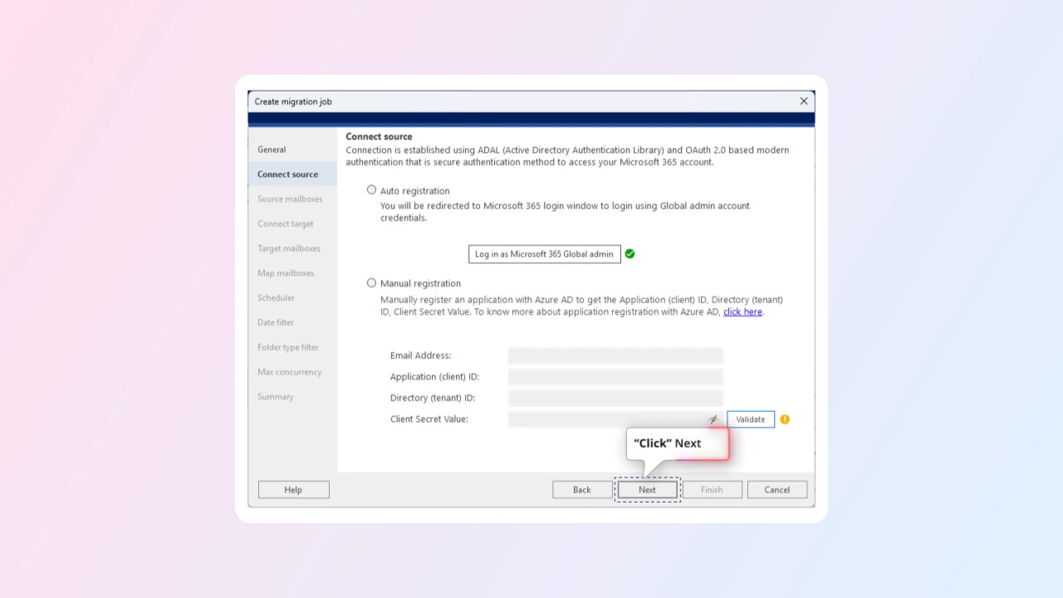
left_click(648, 489)
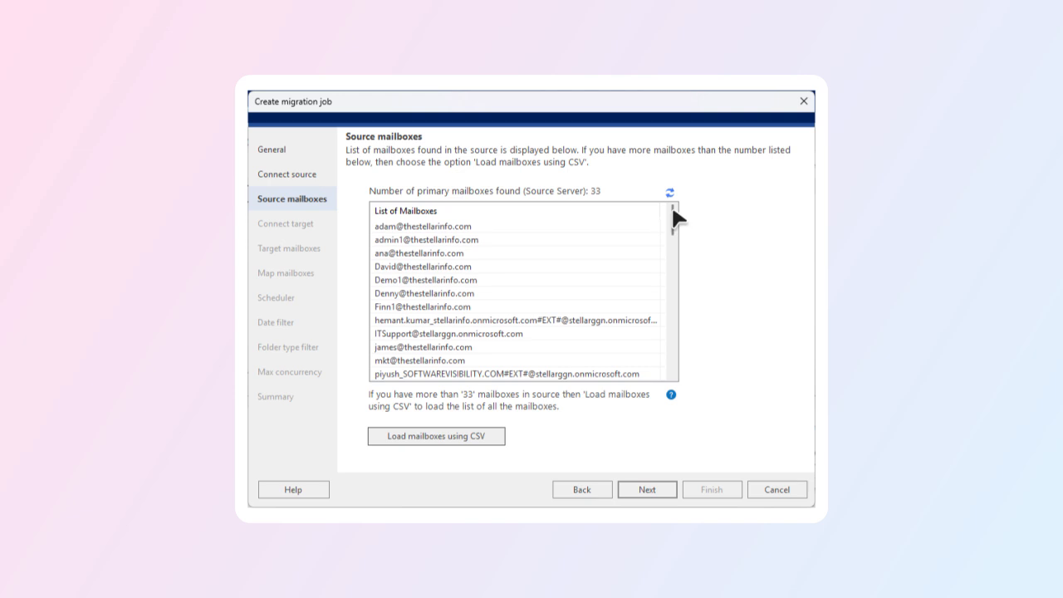
- Scroll through the 33 source mailboxes, then continue
left_click_drag(672, 214, 676, 352)
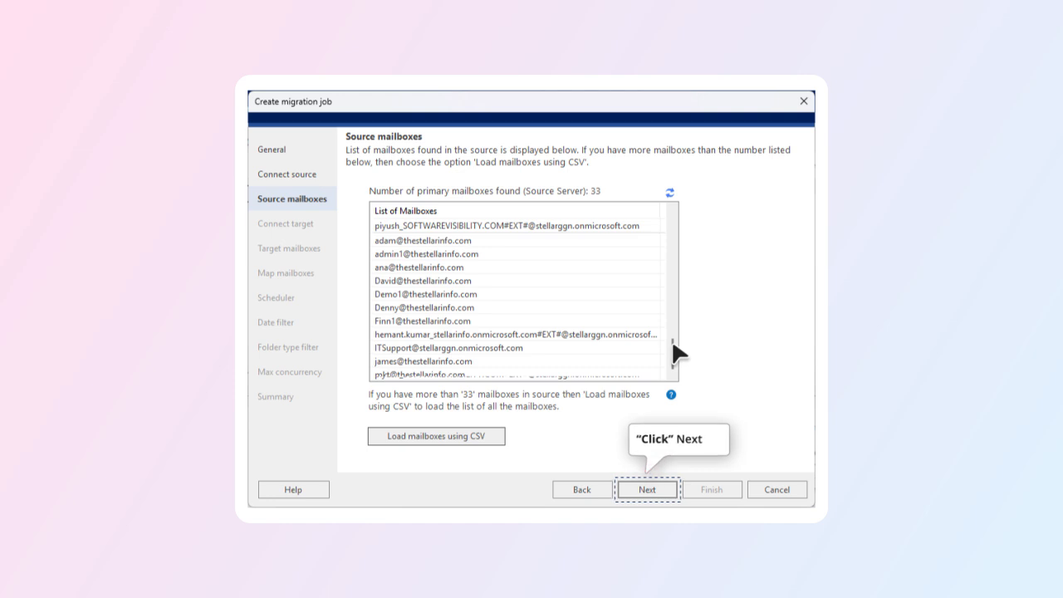
left_click(653, 478)
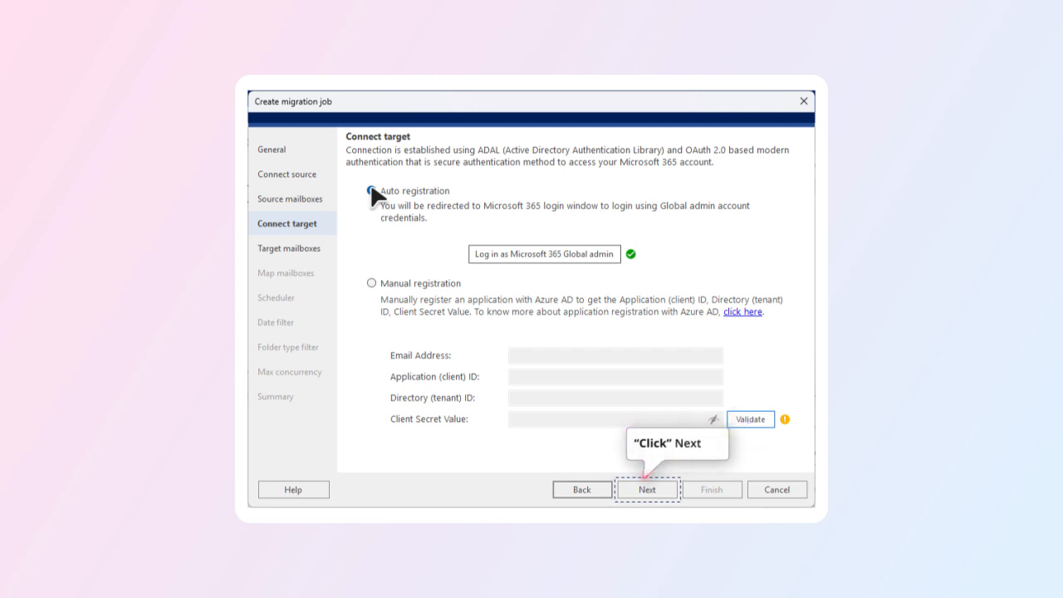
- Continue past the connected target account and its 33 target mailboxes
left_click(656, 488)
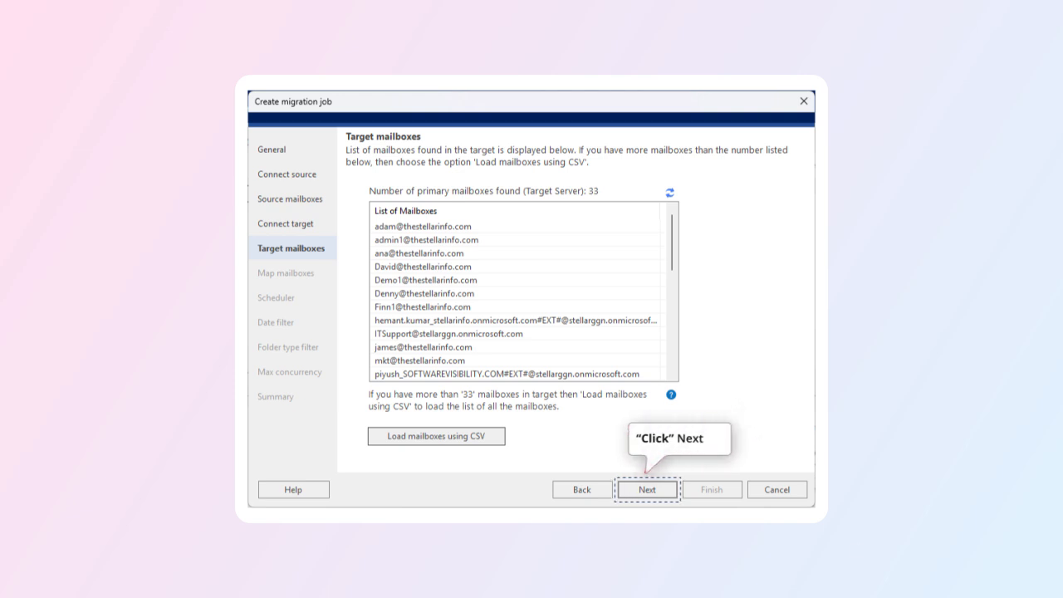
left_click(655, 482)
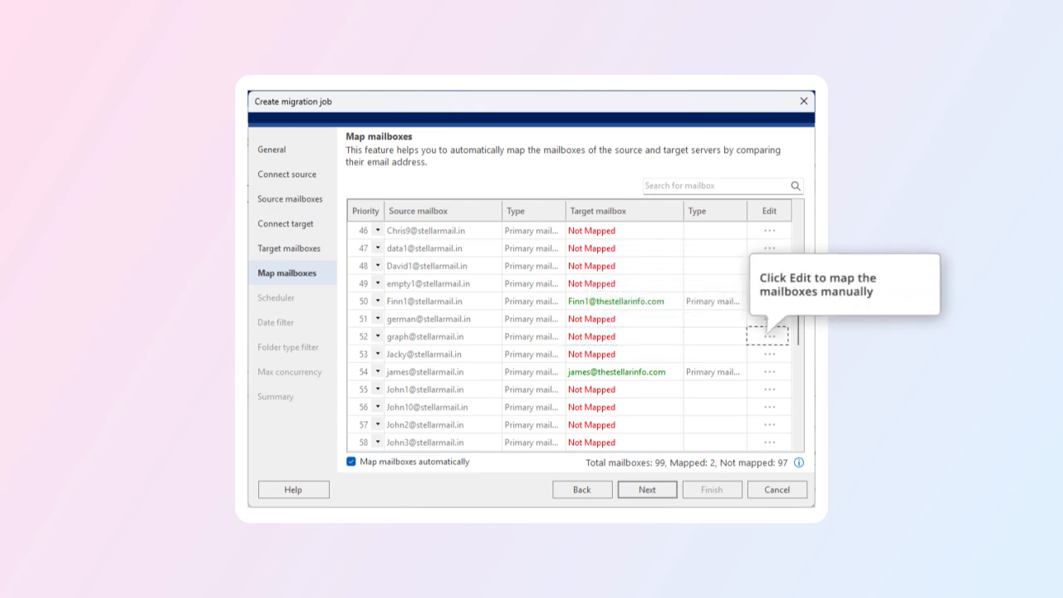
- Accept the automatic mapping of 2 of 99 mailboxes and choose 'Schedule job'
left_click(655, 482)
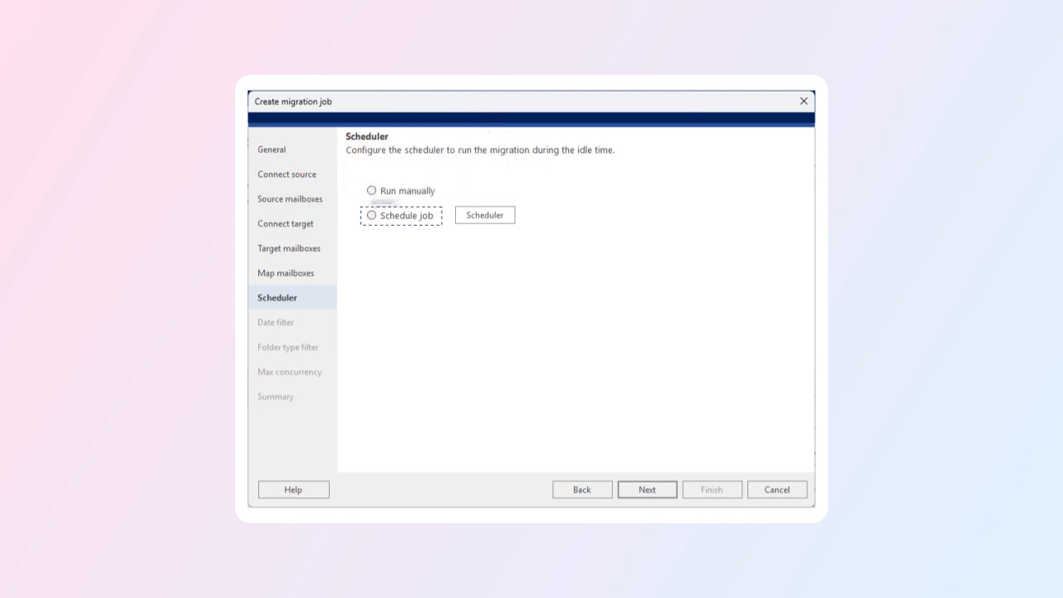
left_click(372, 215)
- Confirm the run-once schedule on 05/21/2026 from 11:00 to 11:11 AM and continue
left_click(484, 215)
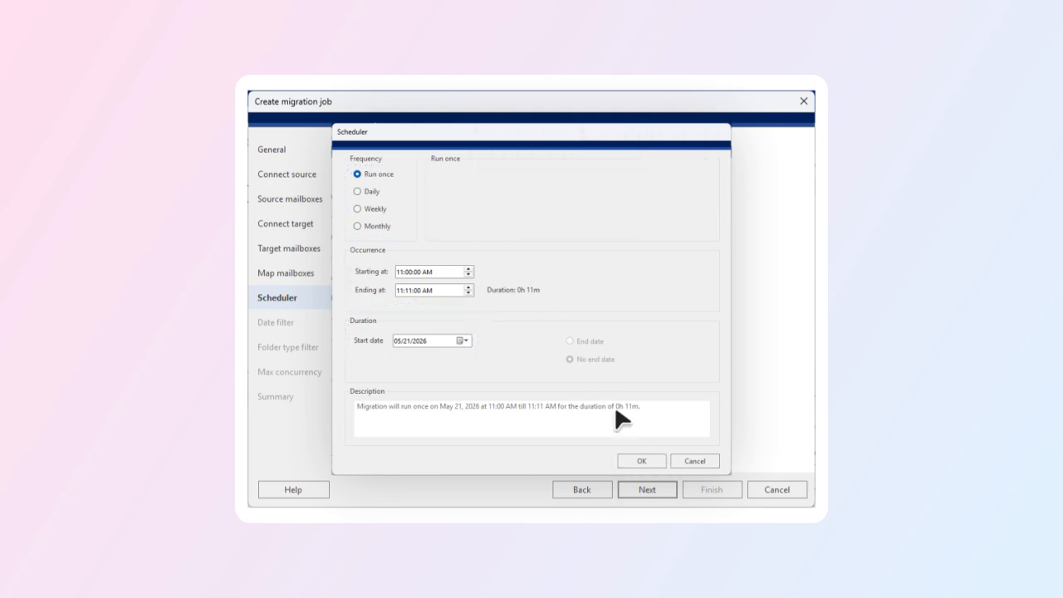
left_click(647, 457)
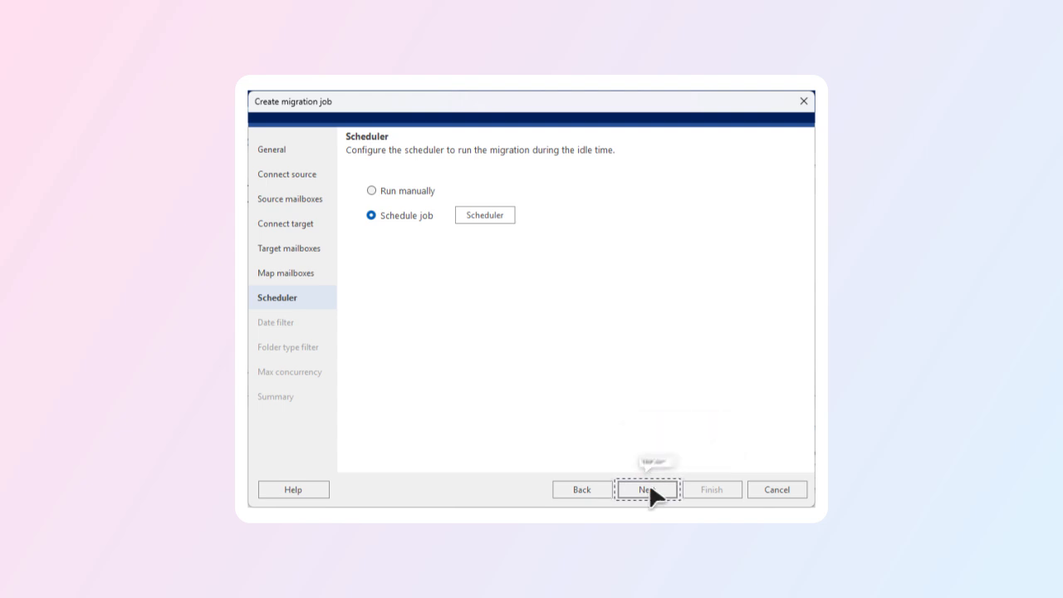
left_click(651, 489)
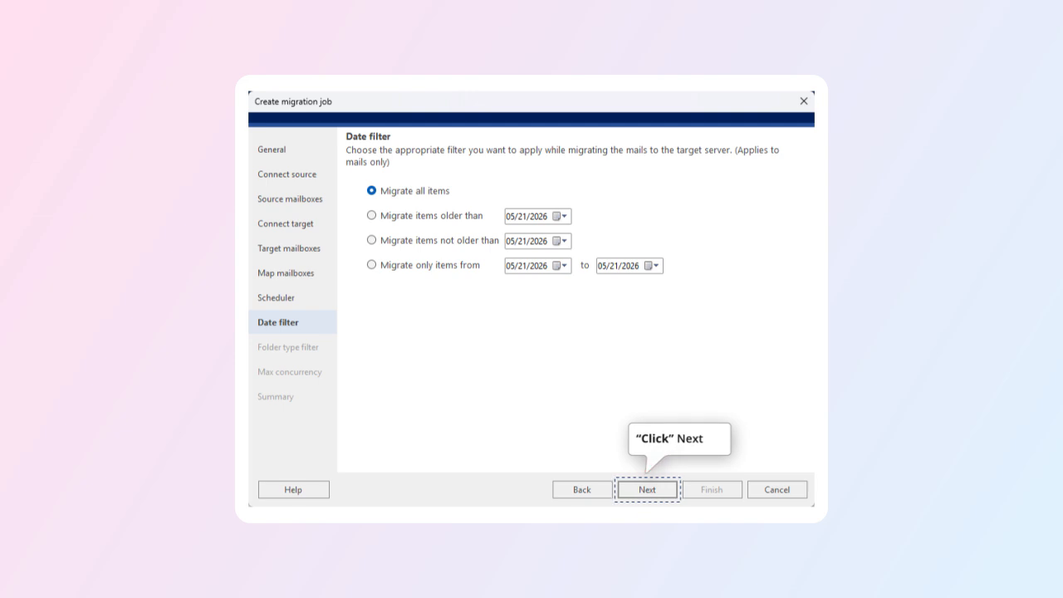
- Keep 'Migrate all items' with no date range and continue
left_click(655, 485)
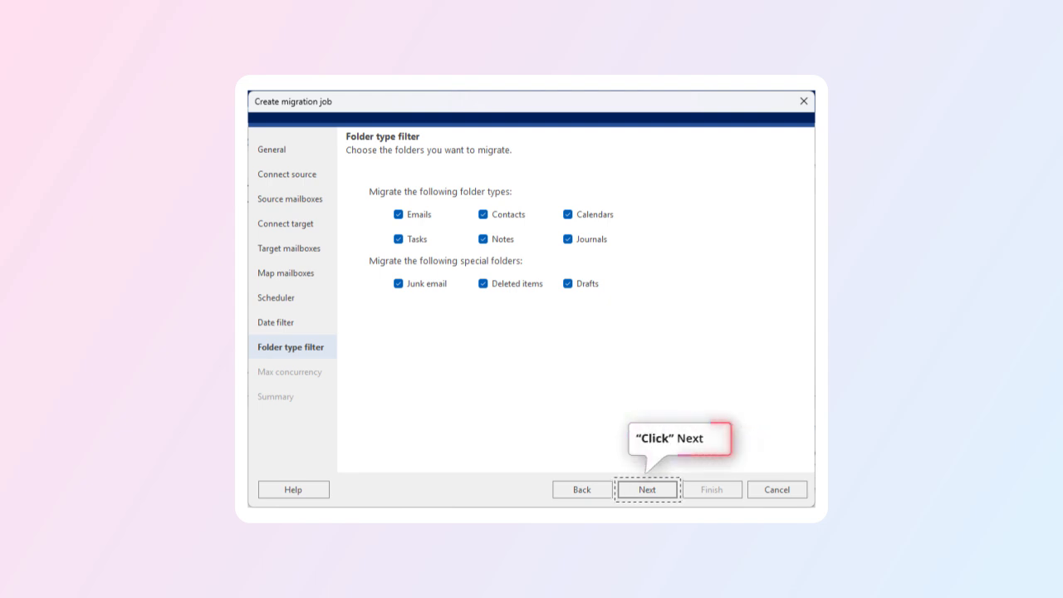
- Leave every folder type and special folder checked and continue
left_click(658, 491)
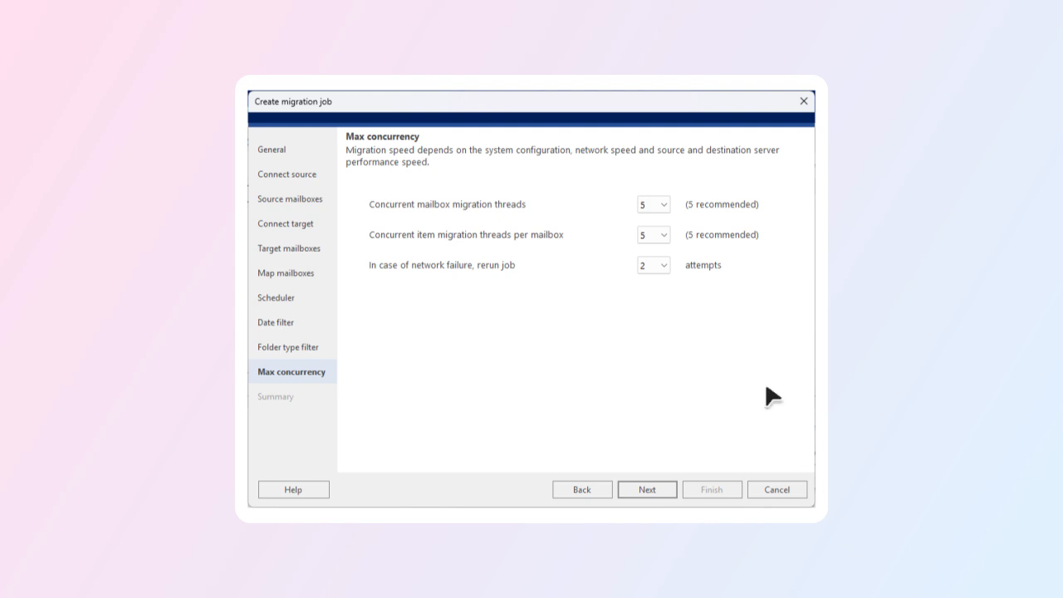
- Keep the default concurrency of 5 mailbox threads, 5 item threads and 2 retries, then go to Summary
left_click(663, 204)
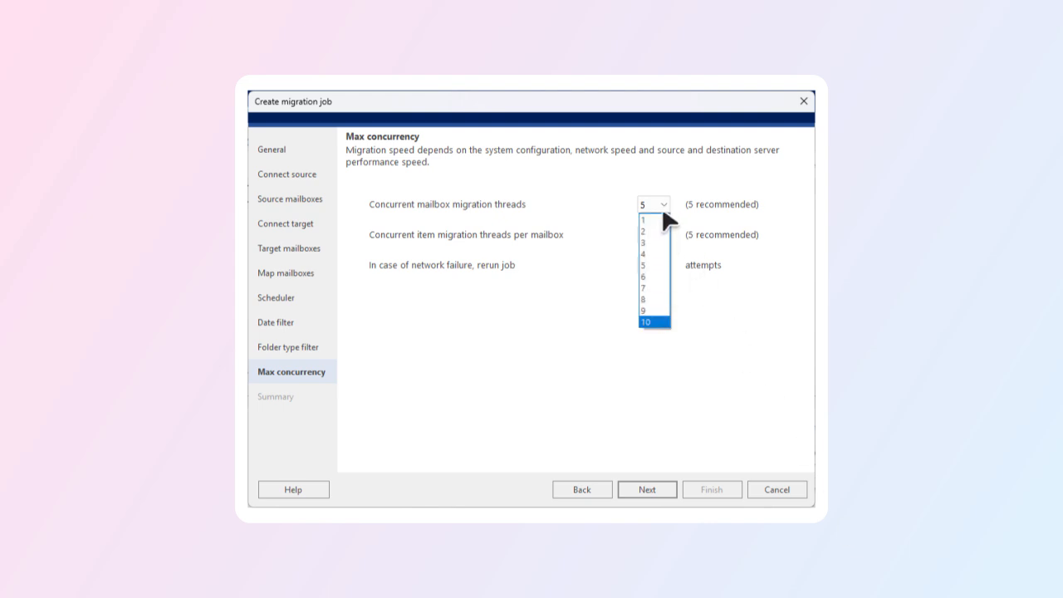
left_click(664, 204)
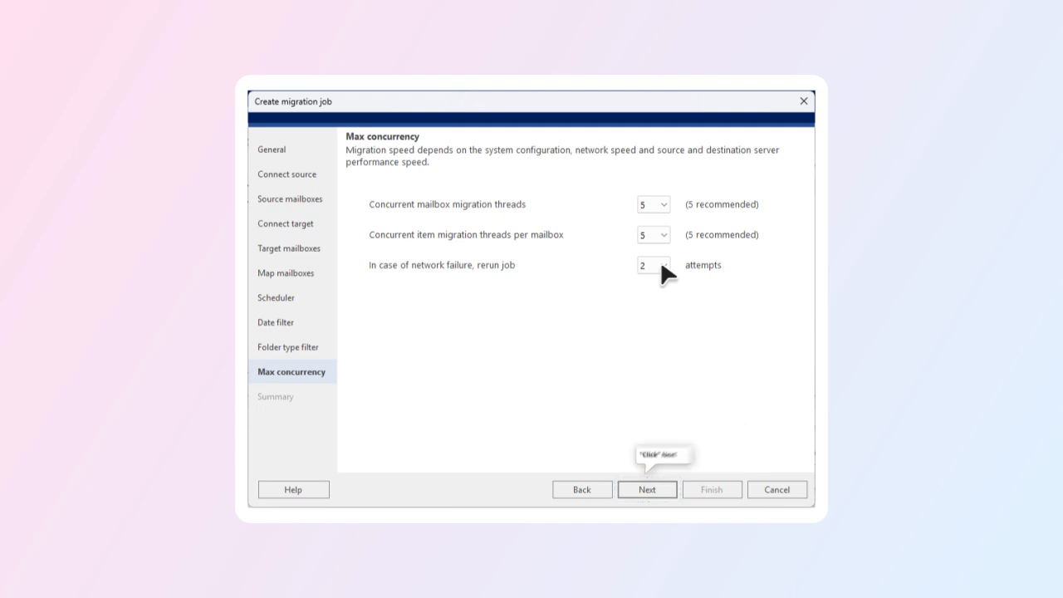
left_click(657, 489)
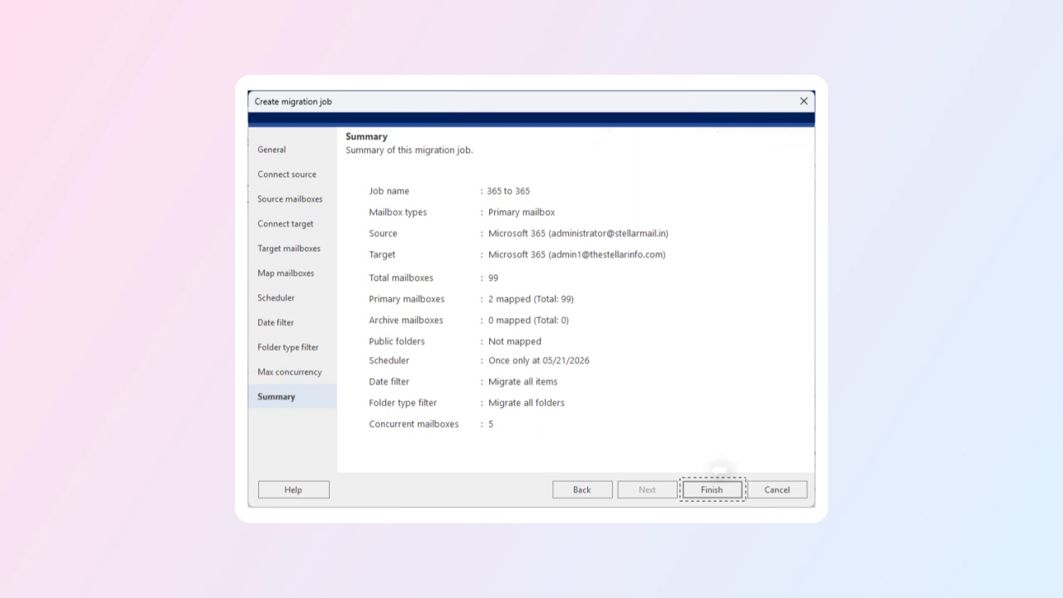
- Create the '365 to 365' job with 2 of 99 mailboxes mapped, scheduled once for 05/21/2026
left_click(708, 484)
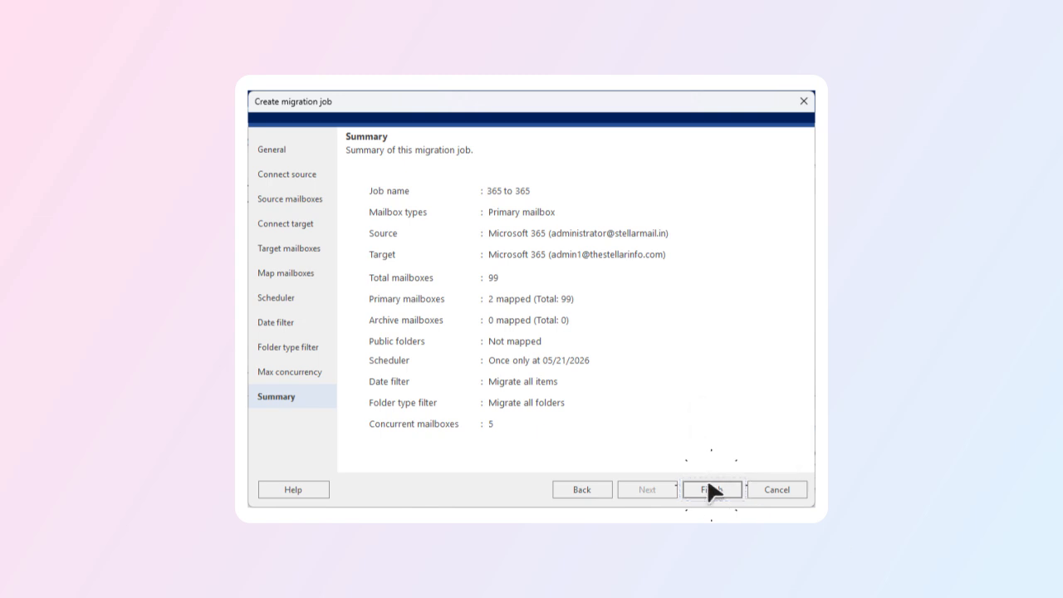